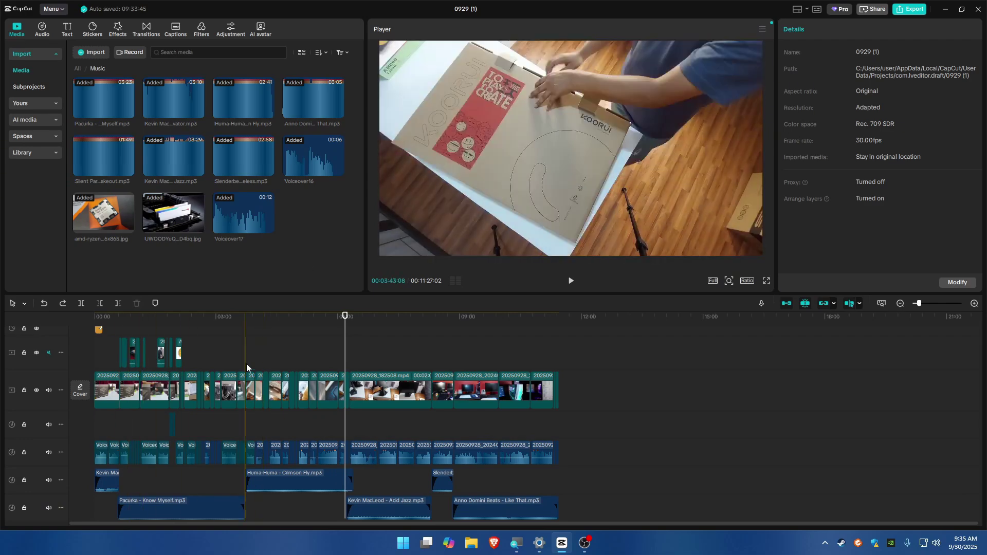
- Preview the timeline around 03:50–03:57 with finer zoom, then start exporting the project
{"action": "left_click", "coordinate": [250, 340]}
{"action": "left_click_drag", "start_coordinate": [250, 341], "coordinate": [73, 328]}
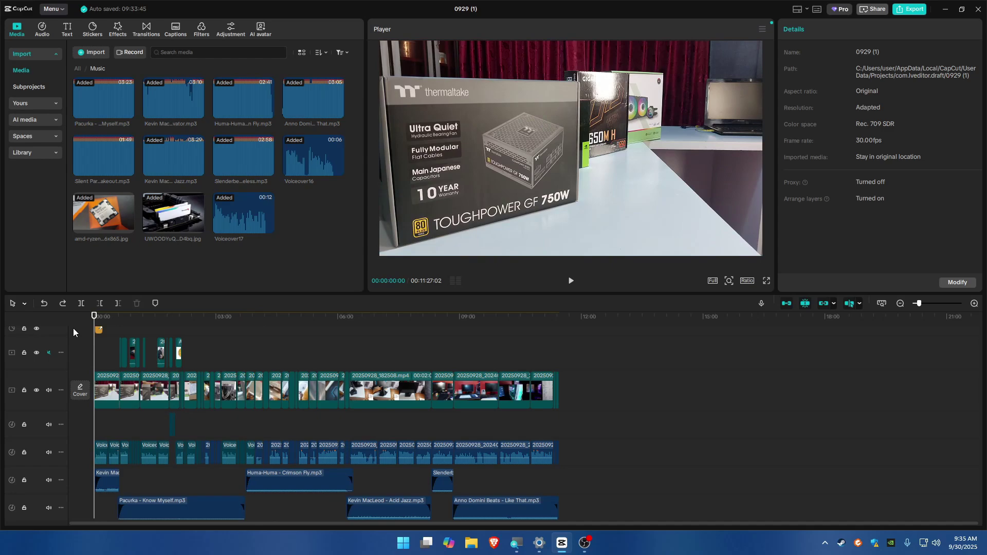
{"action": "scroll", "coordinate": [116, 366], "scroll_direction": "up", "scroll_amount": 2, "text": "ctrl"}
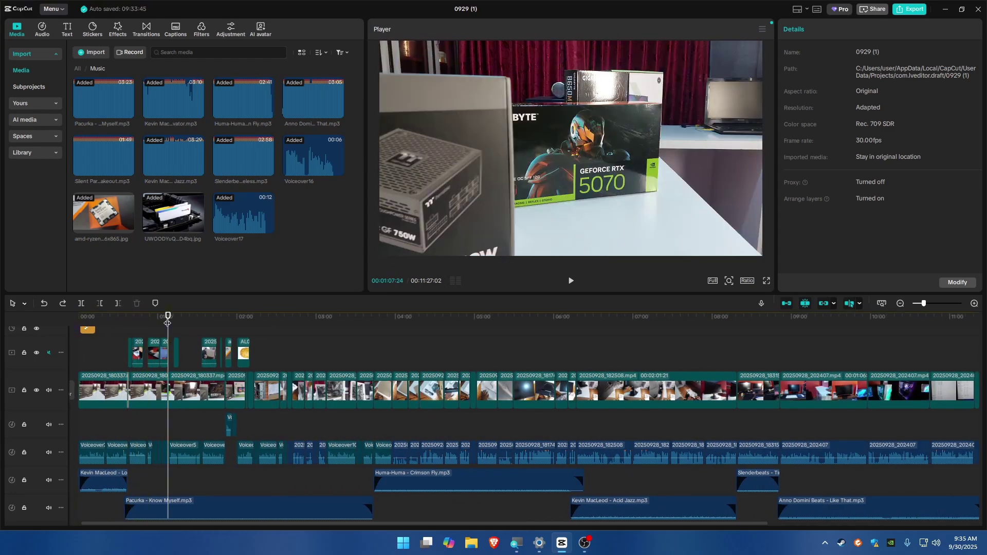
{"action": "left_click", "coordinate": [111, 316]}
{"action": "left_click", "coordinate": [426, 340]}
{"action": "scroll", "coordinate": [342, 360], "scroll_direction": "down", "scroll_amount": 1, "text": "ctrl"}
{"action": "scroll", "coordinate": [400, 345], "scroll_direction": "down", "scroll_amount": 1, "text": "ctrl"}
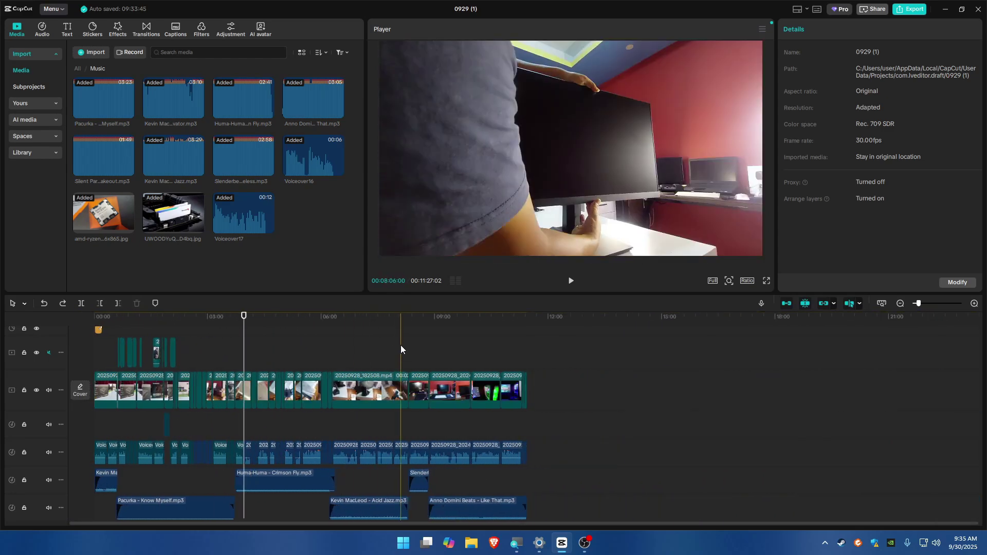
{"action": "left_click", "coordinate": [906, 11]}
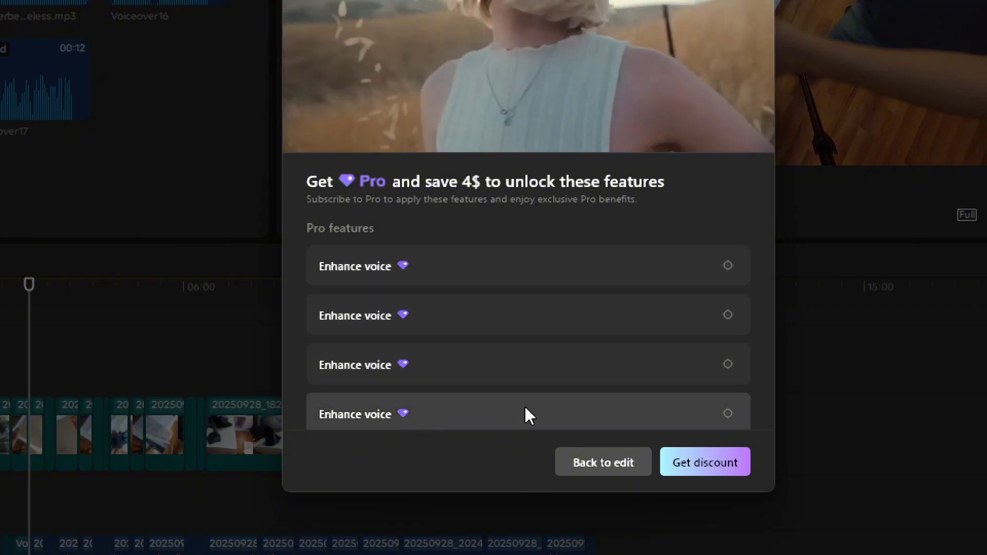
{"action": "scroll", "coordinate": [562, 307], "scroll_direction": "down", "scroll_amount": 2}
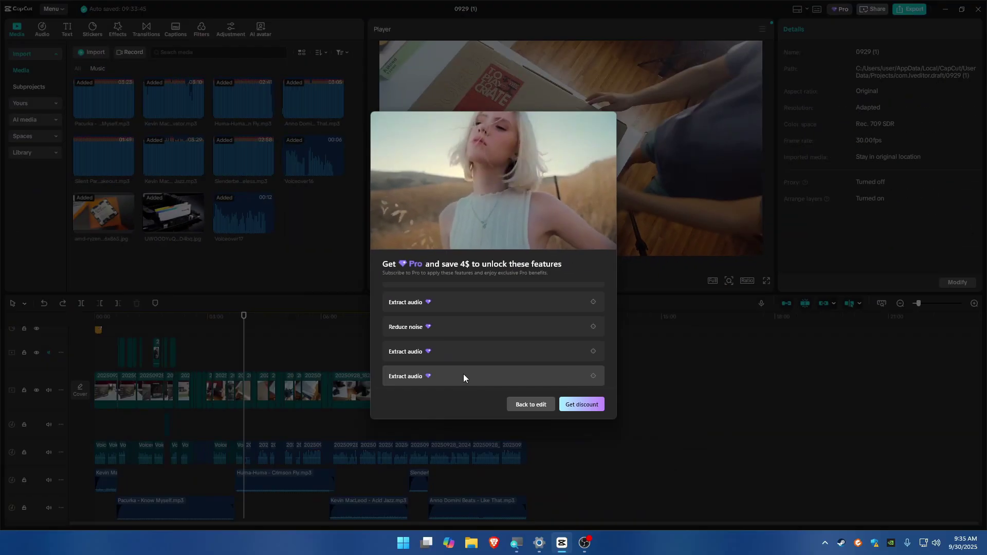
{"action": "scroll", "coordinate": [463, 363], "scroll_direction": "down", "scroll_amount": 2}
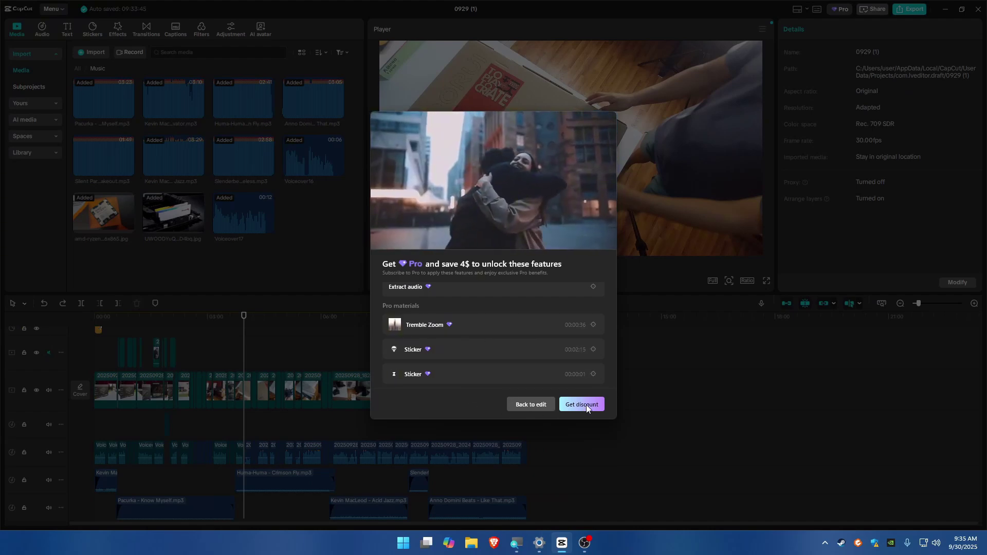
- Dismiss the Pro prompt listing Enhance voice, Extract audio, Reduce noise and Tremble Zoom
{"action": "left_click", "coordinate": [534, 406]}
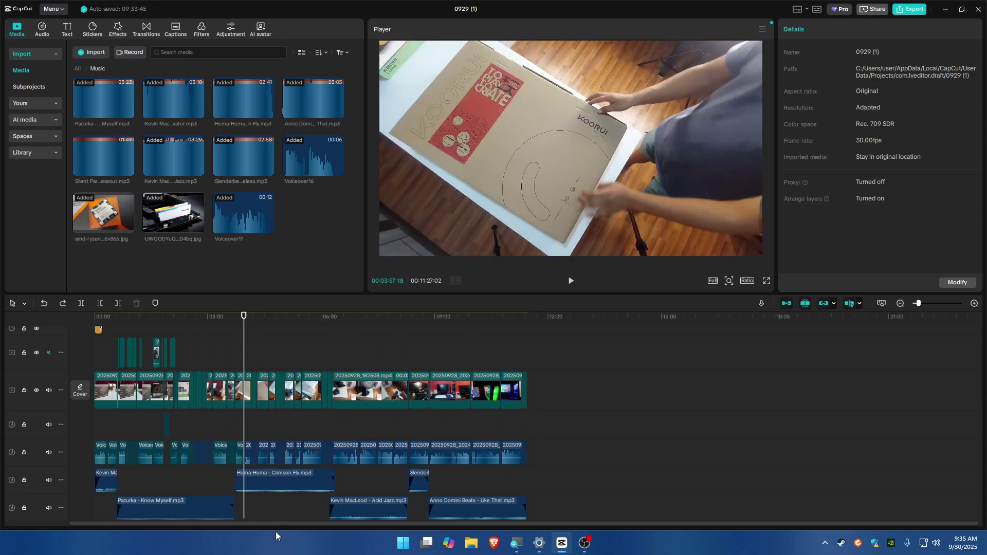
{"action": "scroll", "coordinate": [204, 436], "scroll_direction": "up", "scroll_amount": 3}
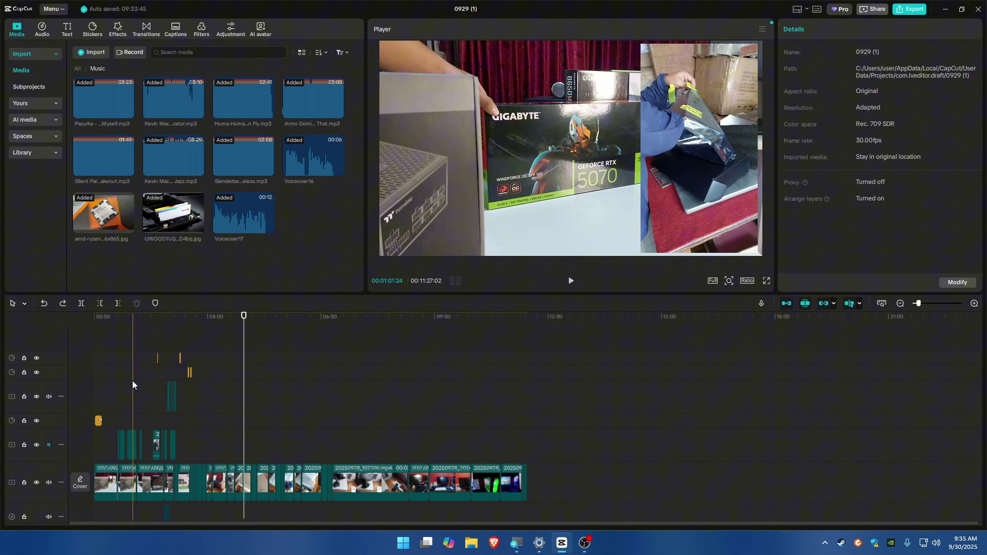
{"action": "scroll", "coordinate": [132, 380], "scroll_direction": "down", "scroll_amount": 3}
{"action": "scroll", "coordinate": [225, 413], "scroll_direction": "down", "scroll_amount": 2}
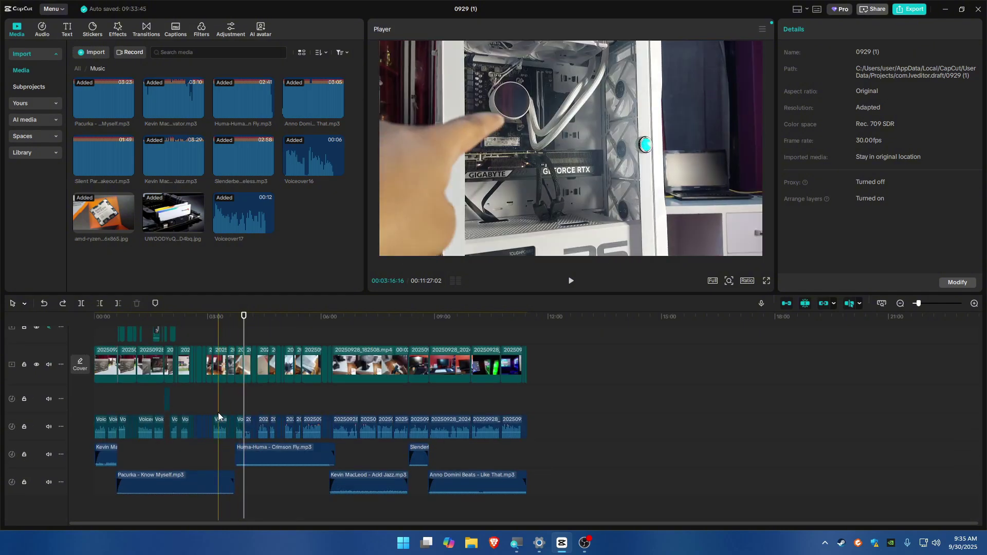
- Select every timeline clip with Ctrl+A and bring up their context menu
{"action": "key", "text": "ctrl+a"}
{"action": "scroll", "coordinate": [177, 385], "scroll_direction": "up", "scroll_amount": 2}
{"action": "scroll", "coordinate": [135, 360], "scroll_direction": "up", "scroll_amount": 3}
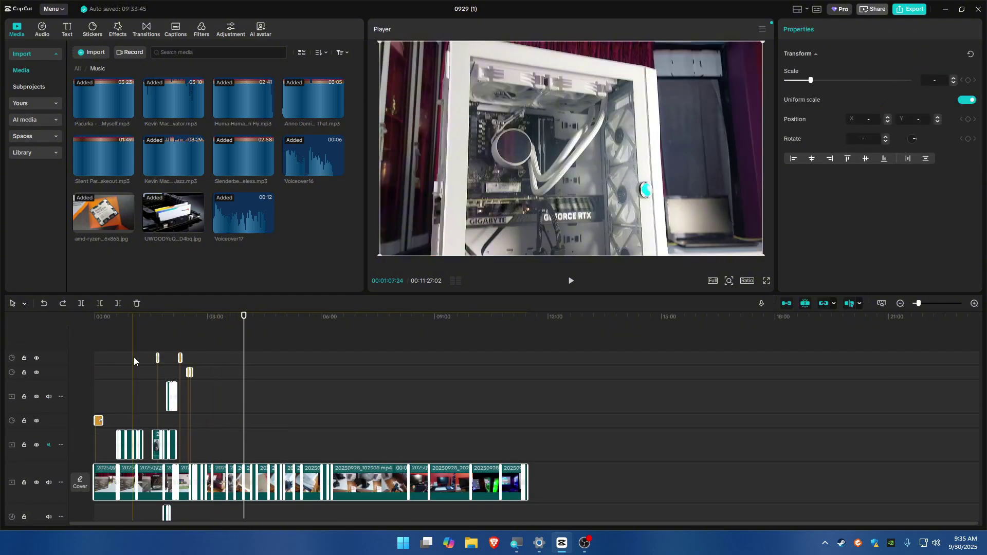
{"action": "scroll", "coordinate": [305, 394], "scroll_direction": "down", "scroll_amount": 2}
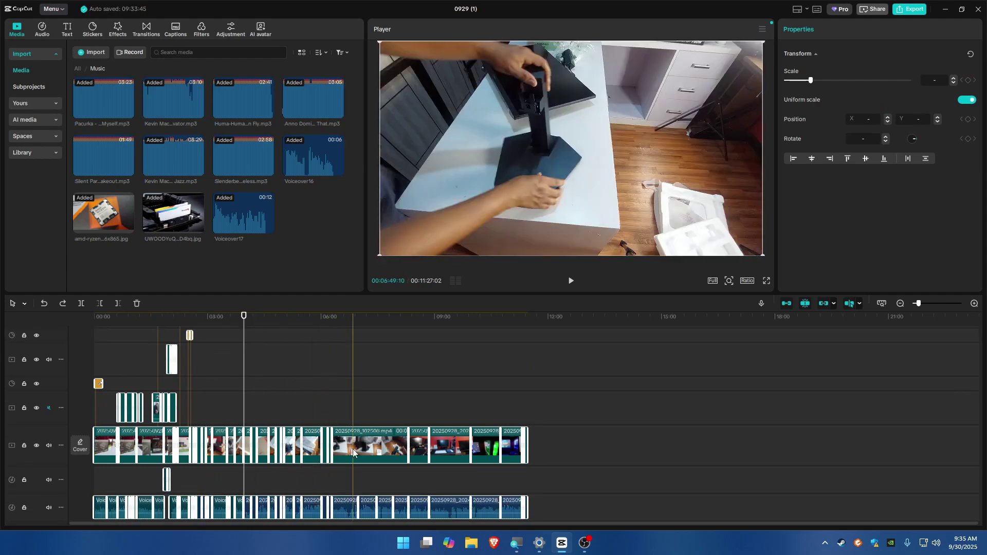
{"action": "right_click", "coordinate": [354, 453]}
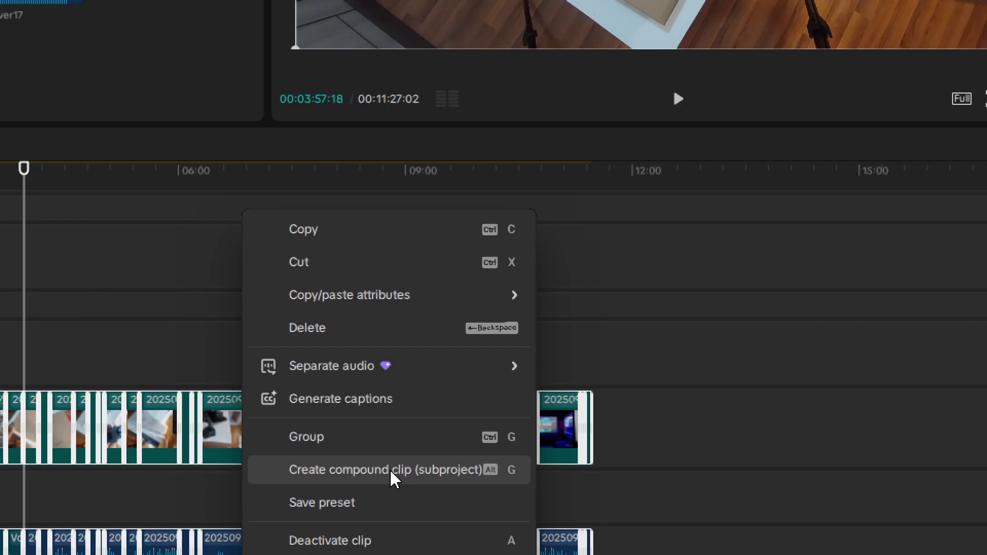
- Merge all clips into Compound clip1 (00:11:27:02) and select it to show Video properties
{"action": "left_click", "coordinate": [390, 470]}
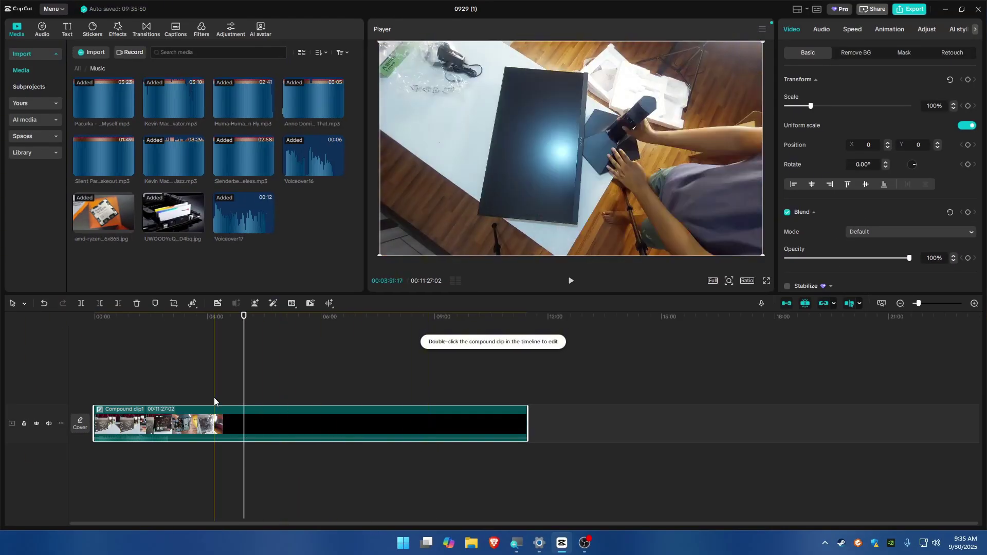
{"action": "left_click_drag", "start_coordinate": [148, 348], "coordinate": [456, 394]}
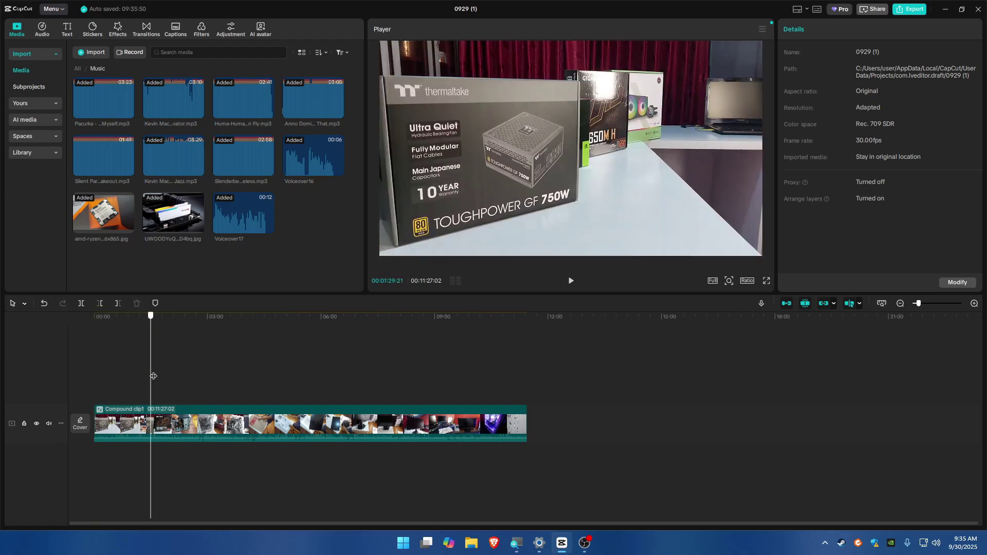
{"action": "left_click", "coordinate": [106, 425]}
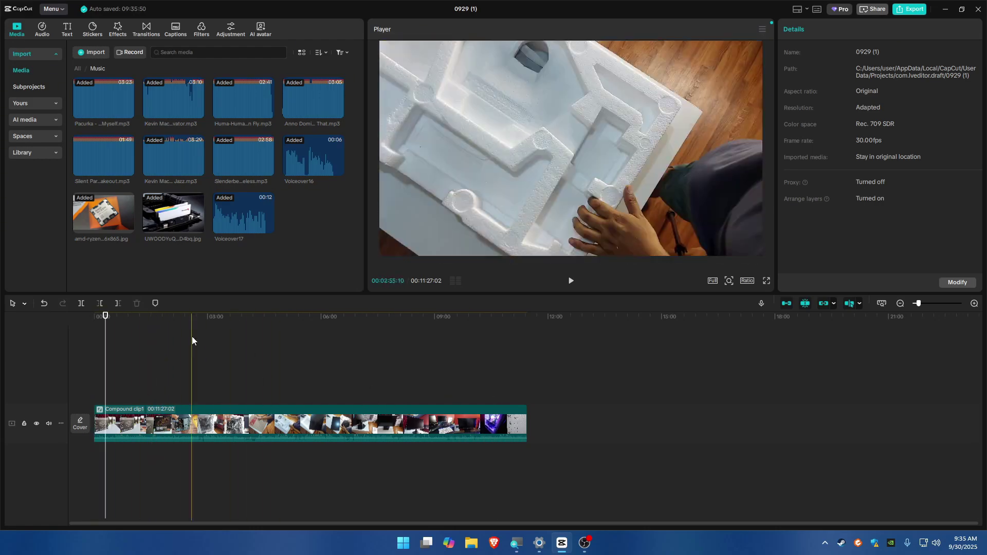
{"action": "left_click", "coordinate": [204, 417]}
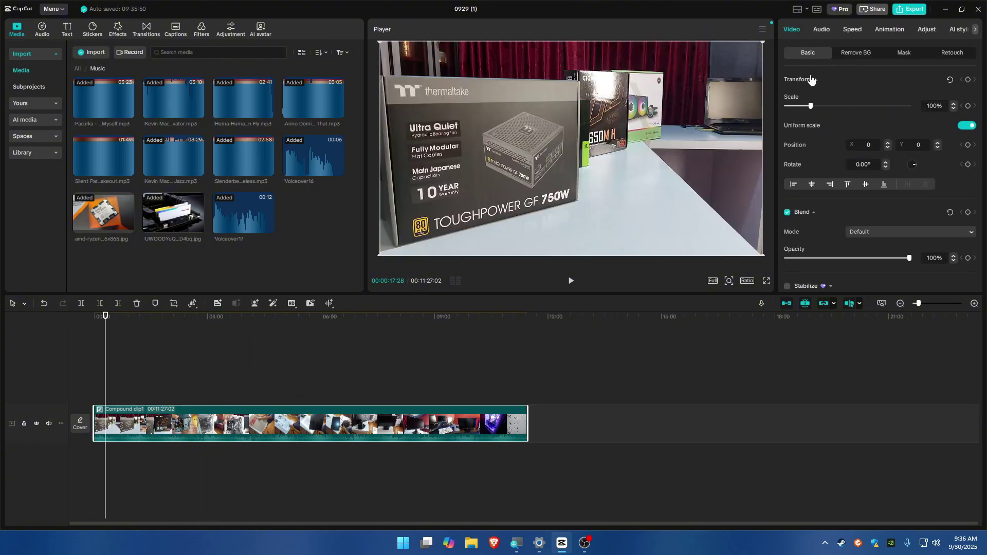
{"action": "scroll", "coordinate": [864, 181], "scroll_direction": "down", "scroll_amount": 5}
{"action": "scroll", "coordinate": [833, 174], "scroll_direction": "down", "scroll_amount": 5}
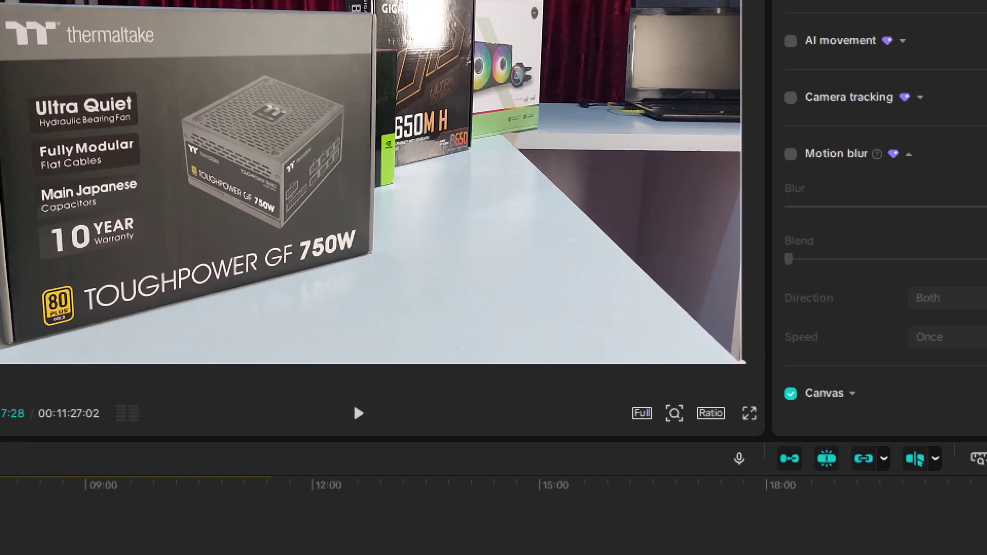
- Enable Motion blur on the compound clip and lower Blur from 100 to 0
{"action": "left_click", "coordinate": [792, 155]}
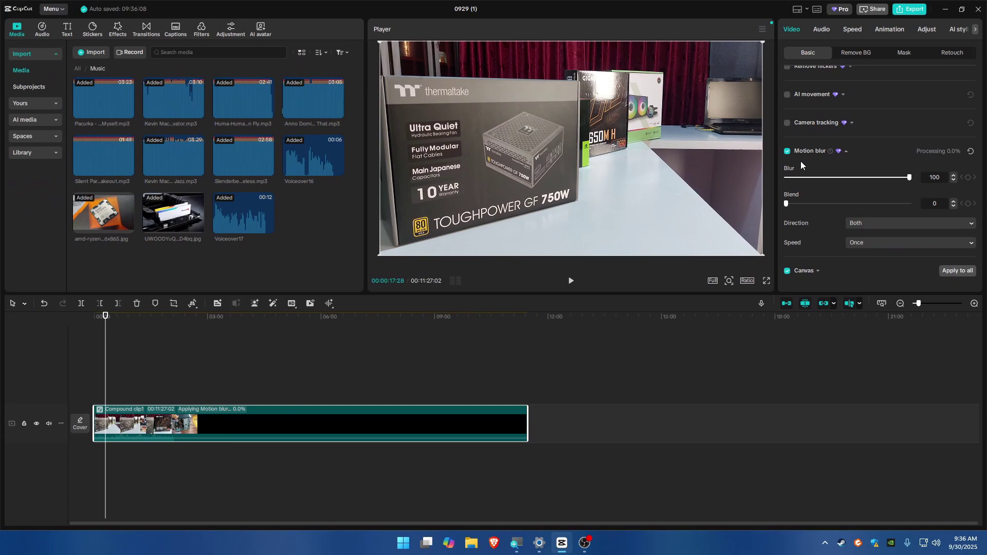
{"action": "left_click_drag", "start_coordinate": [901, 179], "coordinate": [786, 179]}
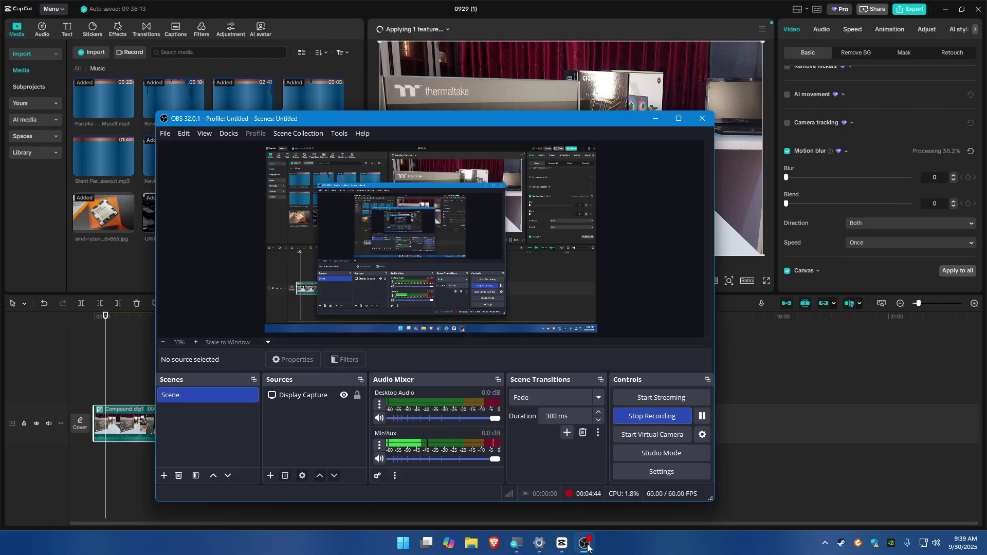
- Return to CapCut once motion blur processing finishes and move the playhead to about 07:43
{"action": "left_click", "coordinate": [586, 544]}
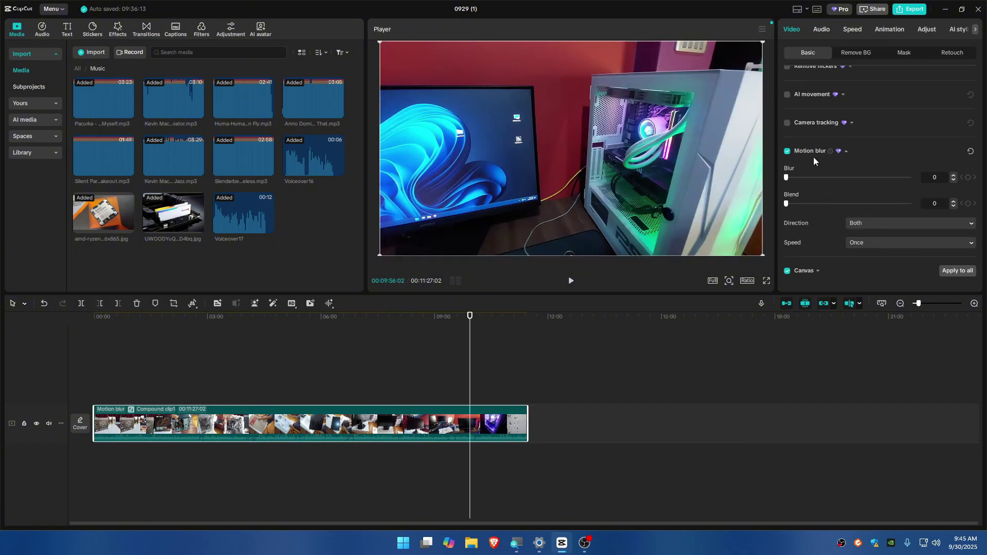
{"action": "left_click", "coordinate": [386, 429]}
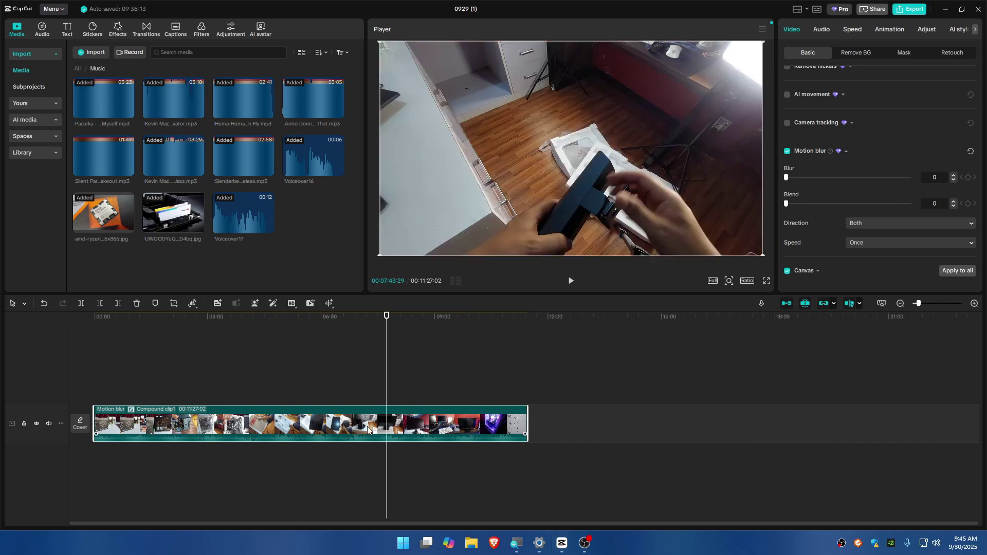
- Open AppData from the Run prompt and browse to Local > CapCut > User Data > Cache
{"action": "key", "text": "super+r"}
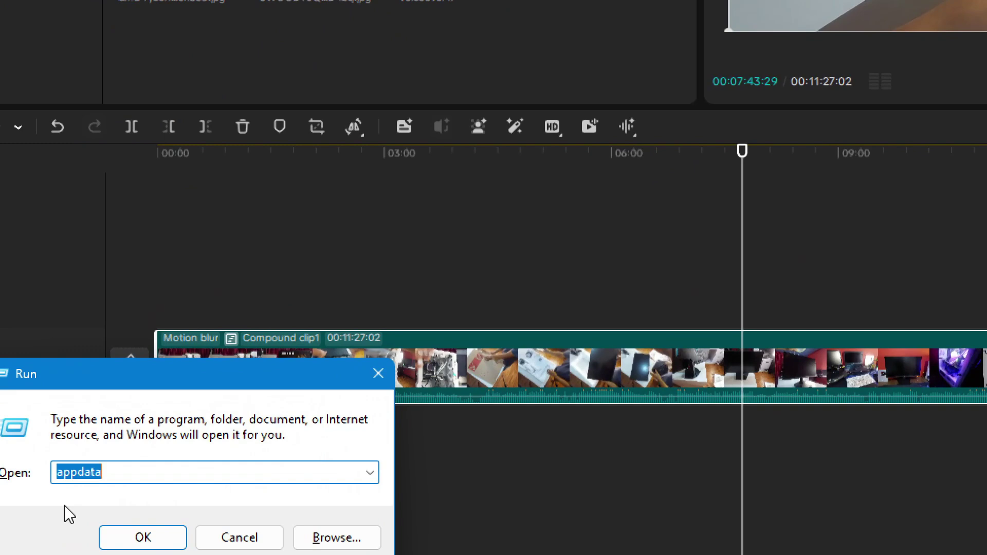
{"action": "left_click", "coordinate": [139, 539]}
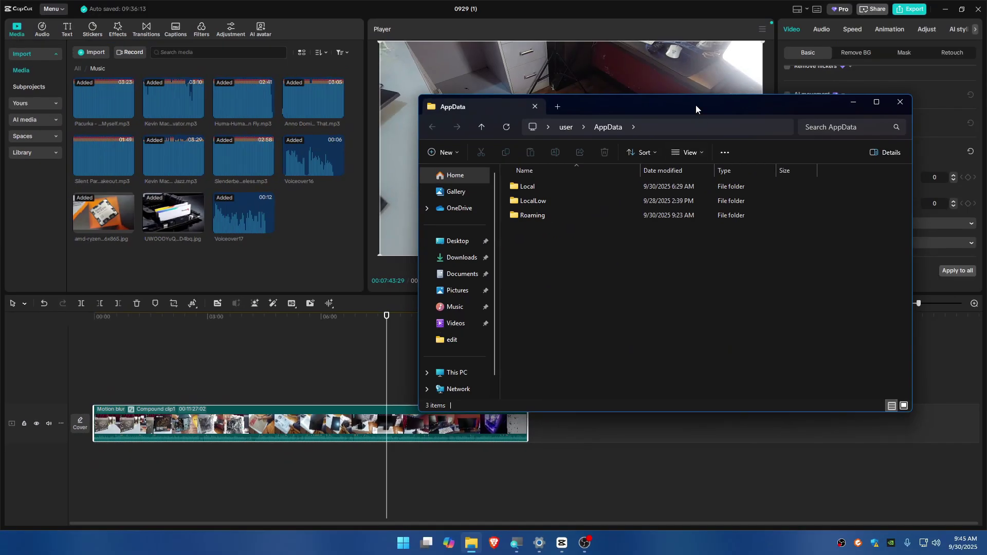
{"action": "mouse_move", "coordinate": [696, 104]}
{"action": "left_mouse_down"}
{"action": "mouse_move", "coordinate": [544, 157]}
{"action": "mouse_move", "coordinate": [514, 181]}
{"action": "left_mouse_up"}
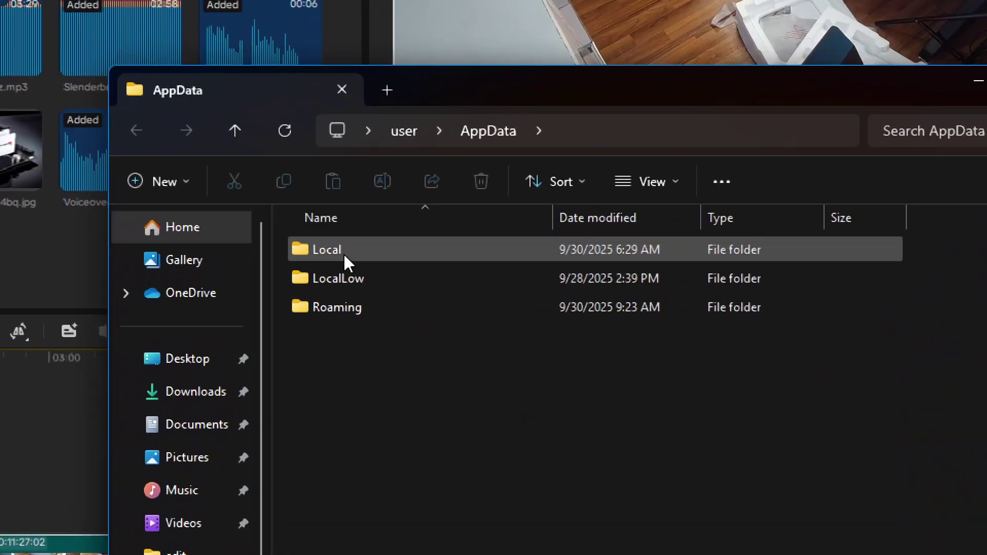
{"action": "double_click", "coordinate": [344, 253]}
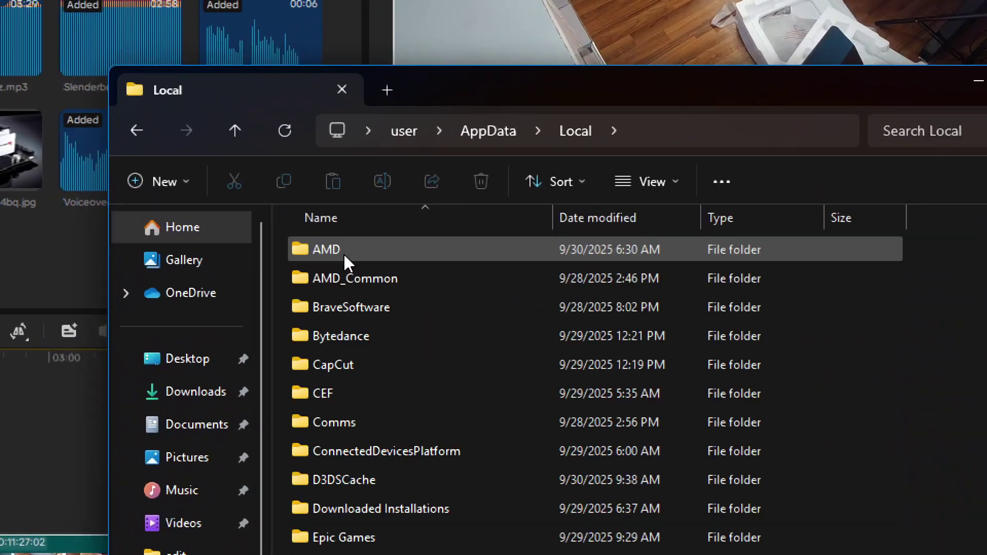
{"action": "double_click", "coordinate": [351, 365]}
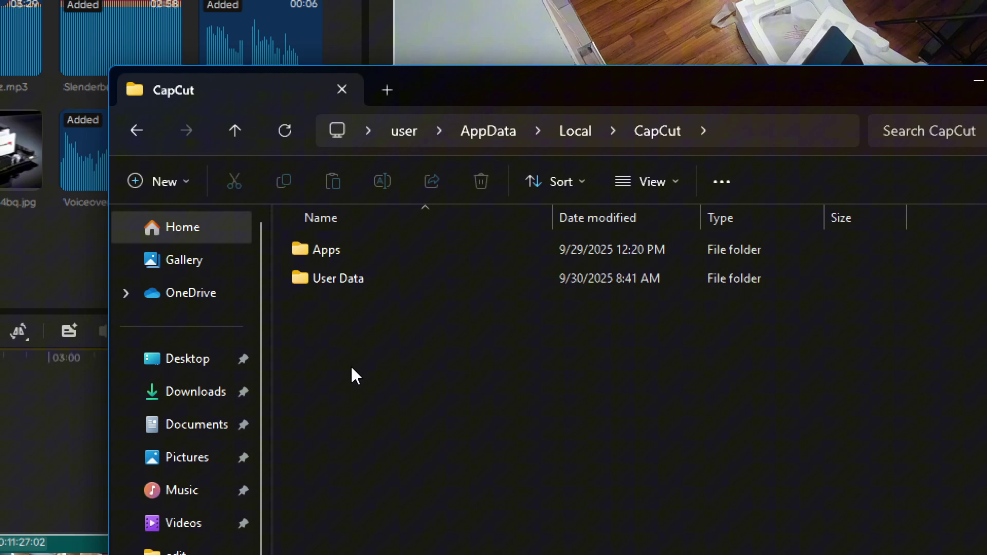
{"action": "double_click", "coordinate": [340, 279]}
{"action": "double_click", "coordinate": [339, 309]}
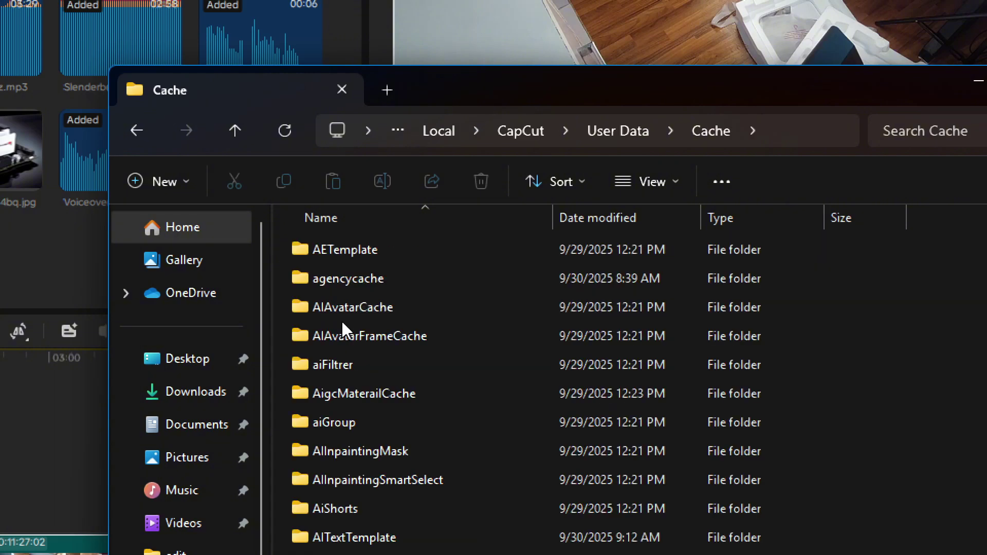
{"action": "mouse_move", "coordinate": [364, 393]}
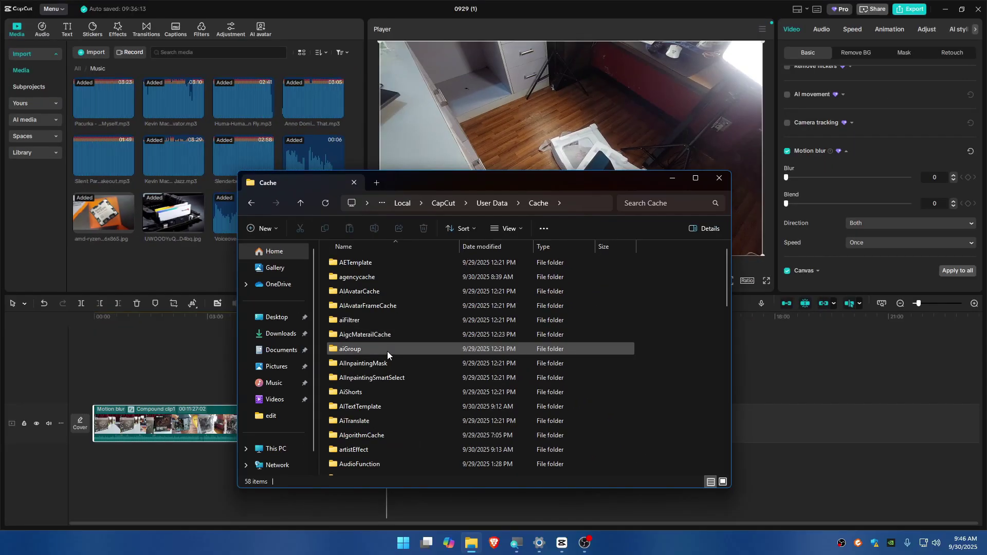
- Open the MotionBlurCache folder and select its third cached mp4 render
{"action": "left_click", "coordinate": [388, 351]}
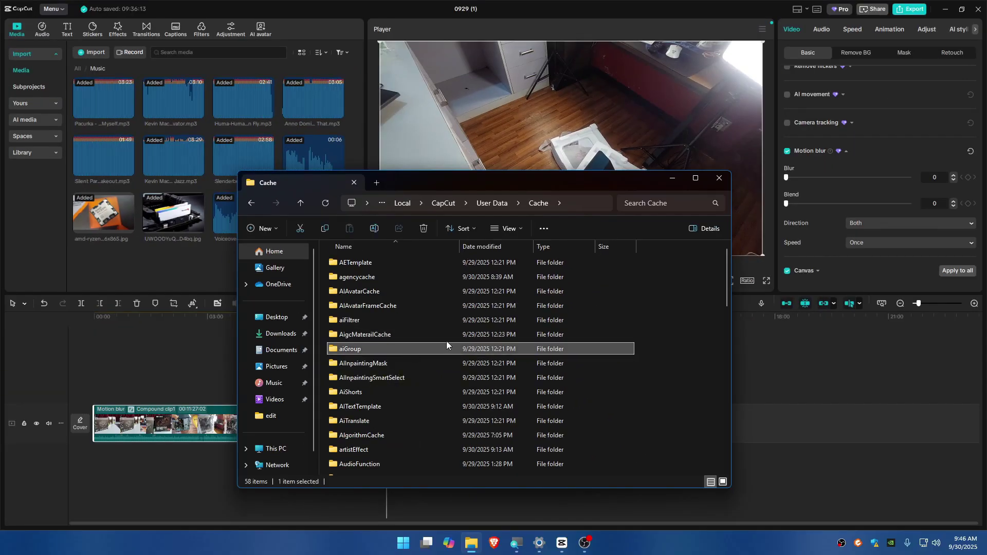
{"action": "key", "text": "m"}
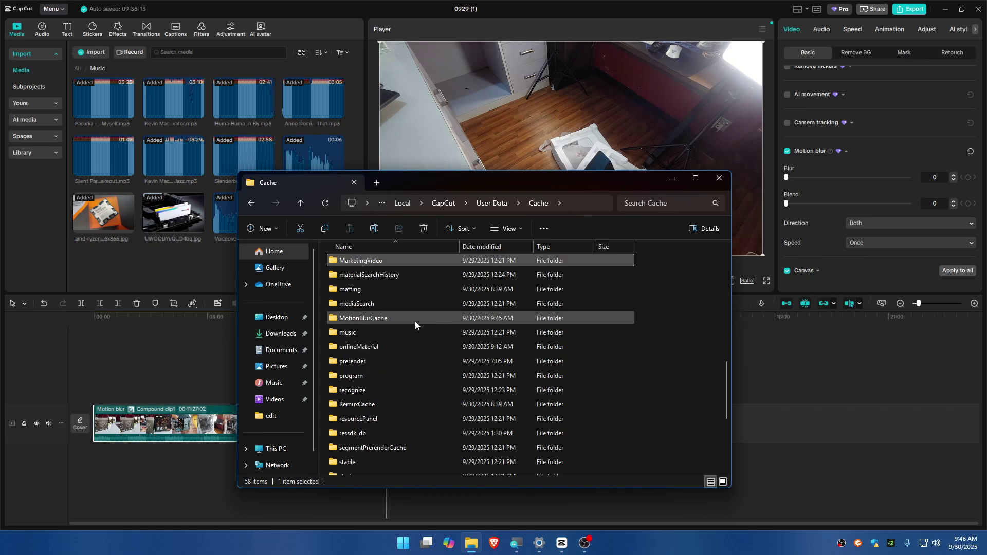
{"action": "key", "text": "Down"}
{"action": "key", "text": "Down"}
{"action": "key", "text": "Down"}
{"action": "key", "text": "Down"}
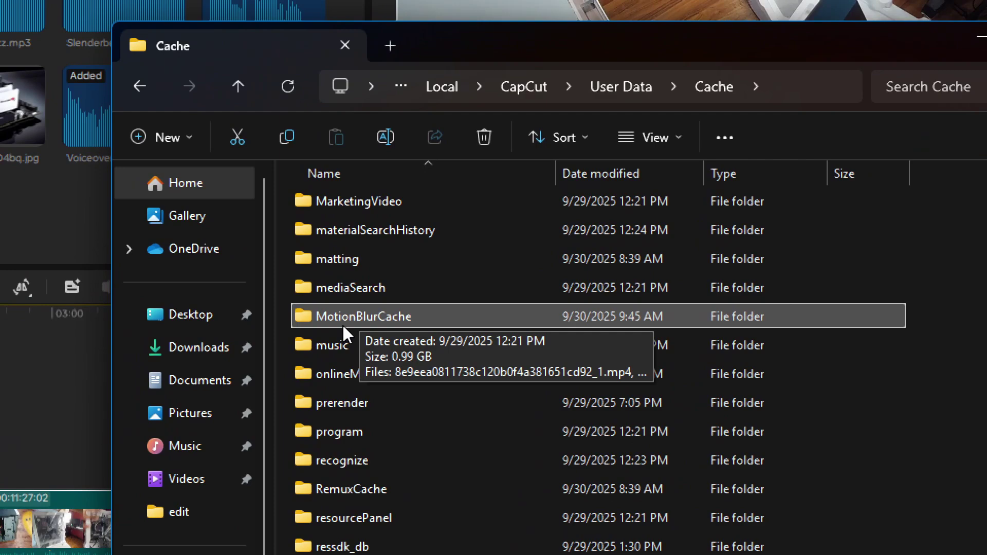
{"action": "key", "text": "Return"}
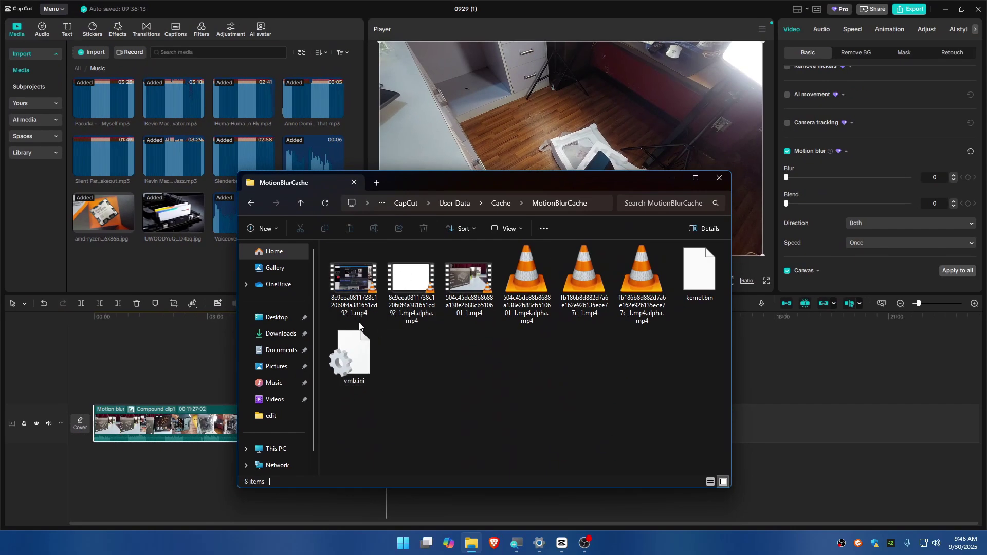
{"action": "left_click", "coordinate": [467, 289]}
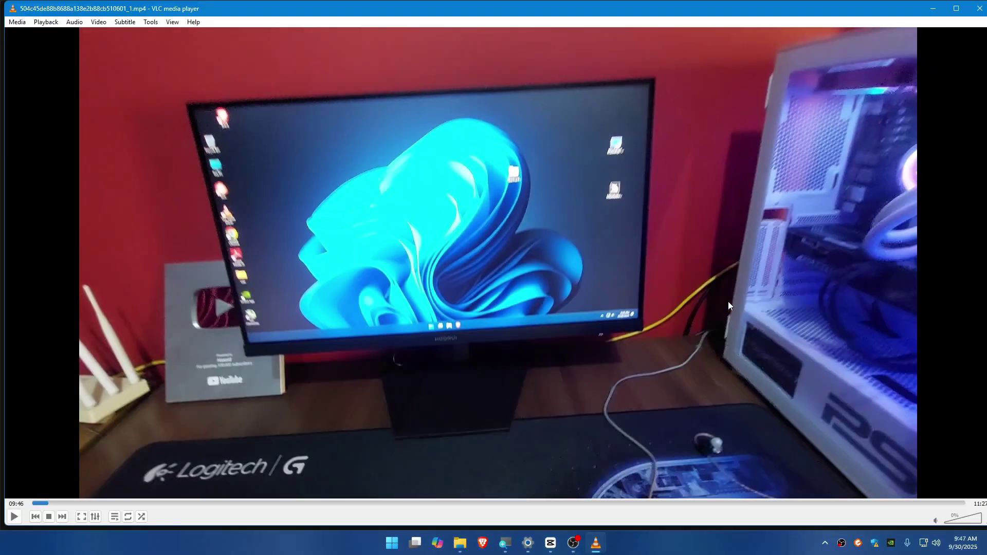
- Close VLC after watching the 988 MB, 11:27 cached render play without a watermark
{"action": "left_click", "coordinate": [980, 8]}
- Open the Details page of the cached mp4's Properties
{"action": "right_click", "coordinate": [458, 299]}
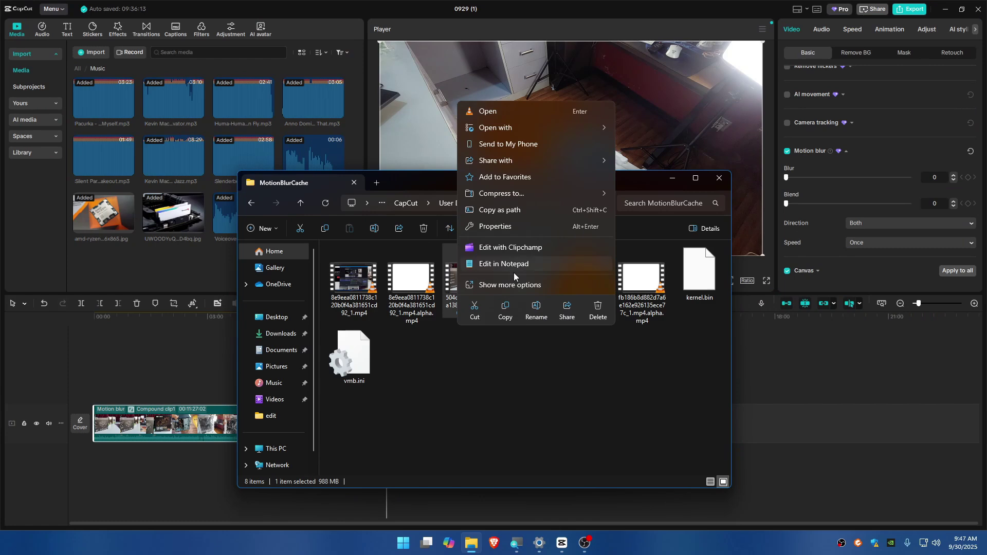
{"action": "left_click", "coordinate": [501, 286]}
{"action": "left_click", "coordinate": [498, 289]}
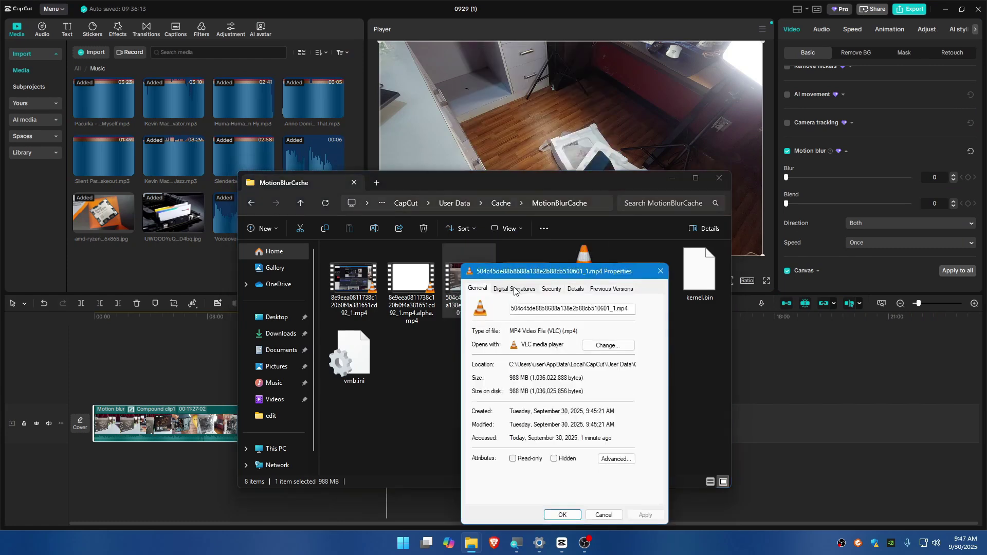
{"action": "left_click", "coordinate": [578, 289]}
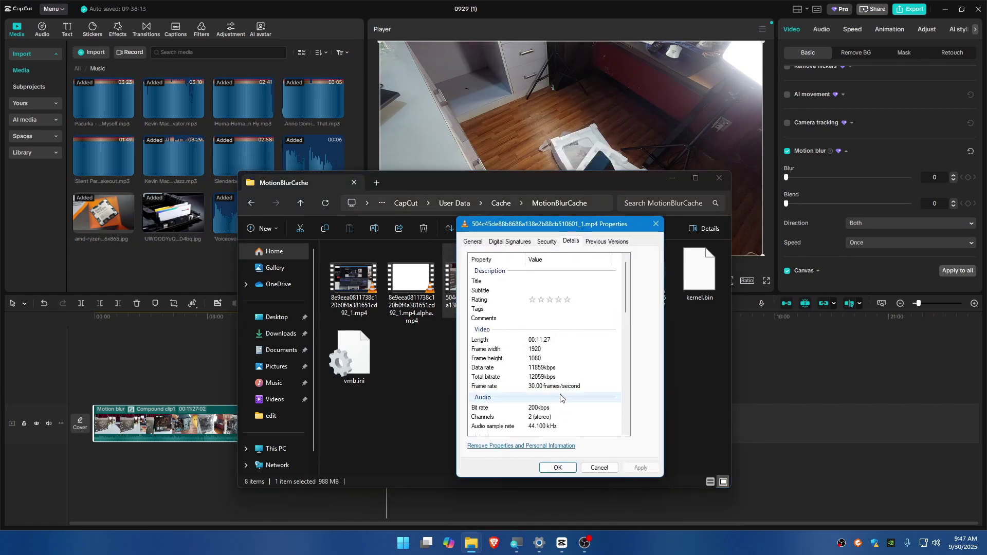
{"action": "scroll", "coordinate": [560, 388], "scroll_direction": "down", "scroll_amount": 2}
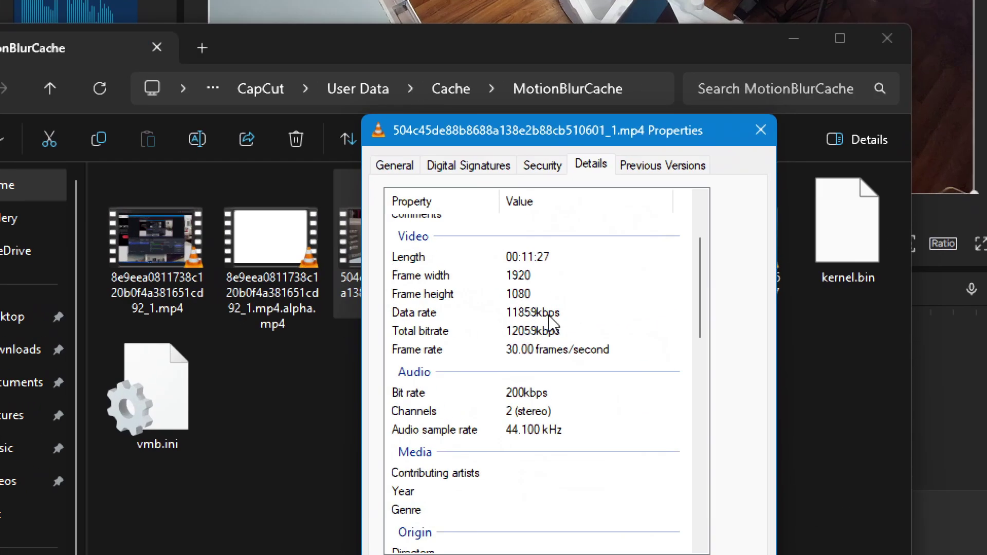
- Confirm 1920×1080 at 30 fps, then close Properties and the cache folder window
{"action": "left_click", "coordinate": [536, 298]}
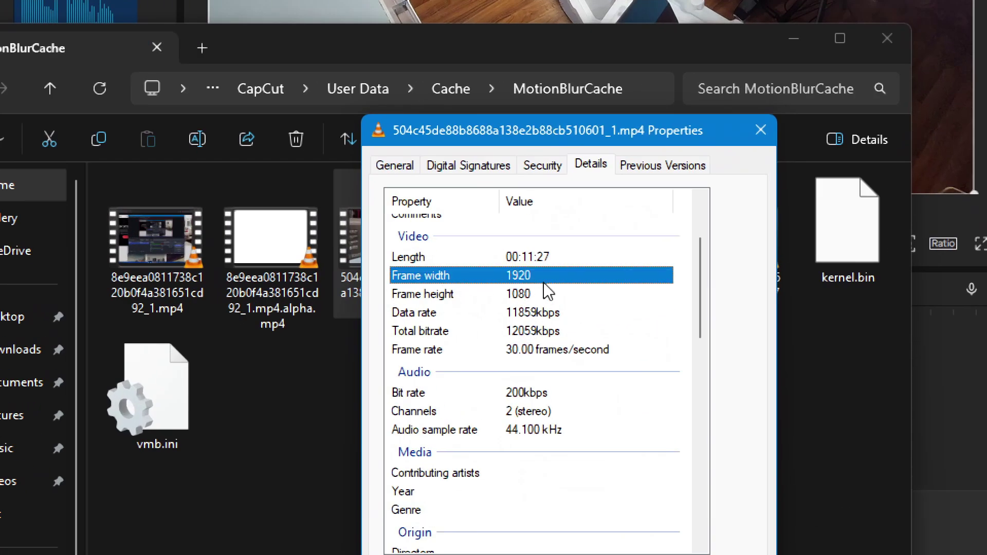
{"action": "left_click", "coordinate": [535, 294]}
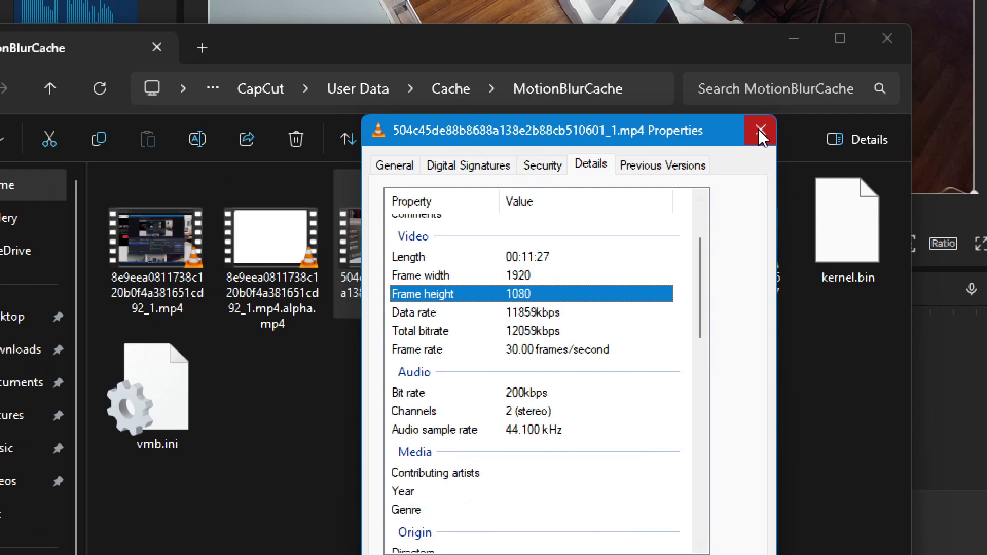
{"action": "left_click", "coordinate": [547, 349]}
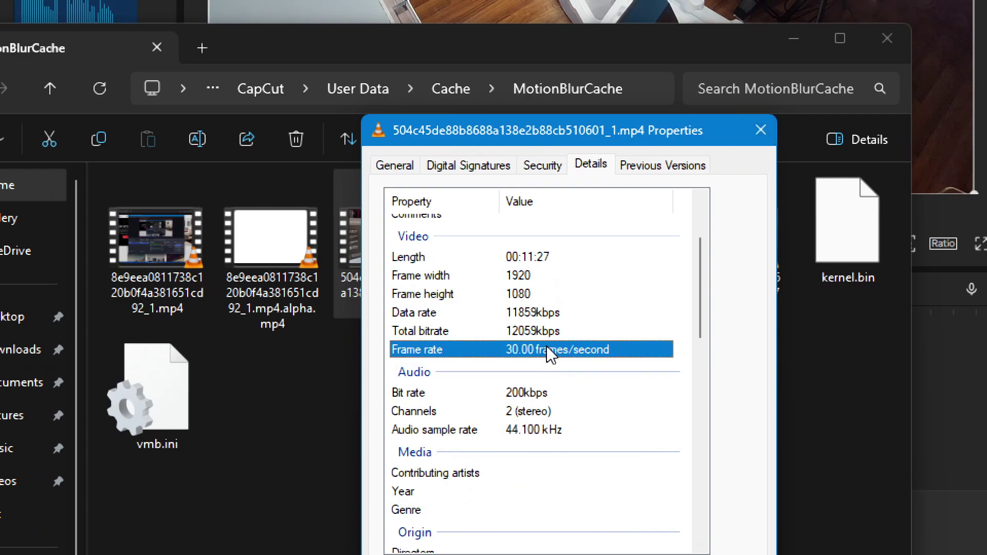
{"action": "left_click", "coordinate": [753, 128]}
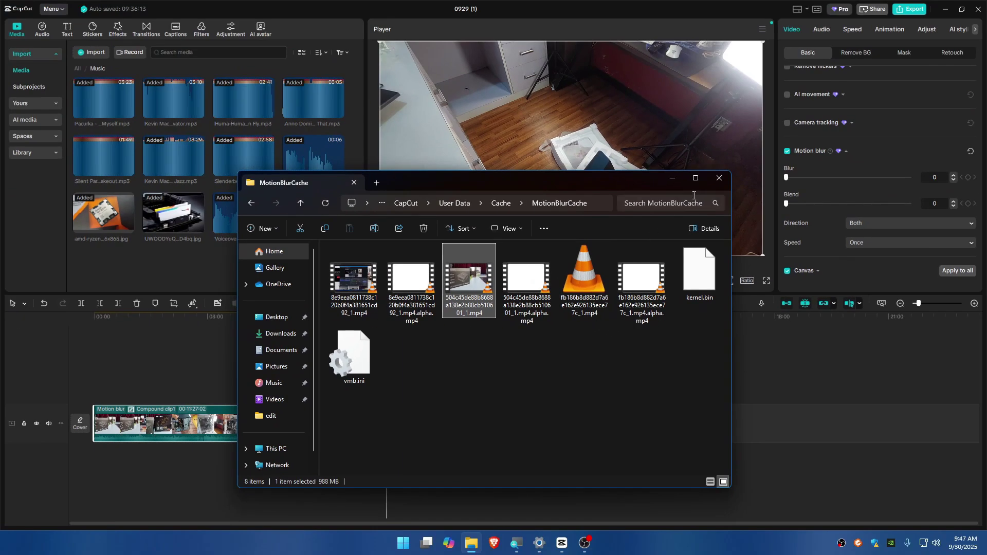
{"action": "left_click", "coordinate": [713, 183]}
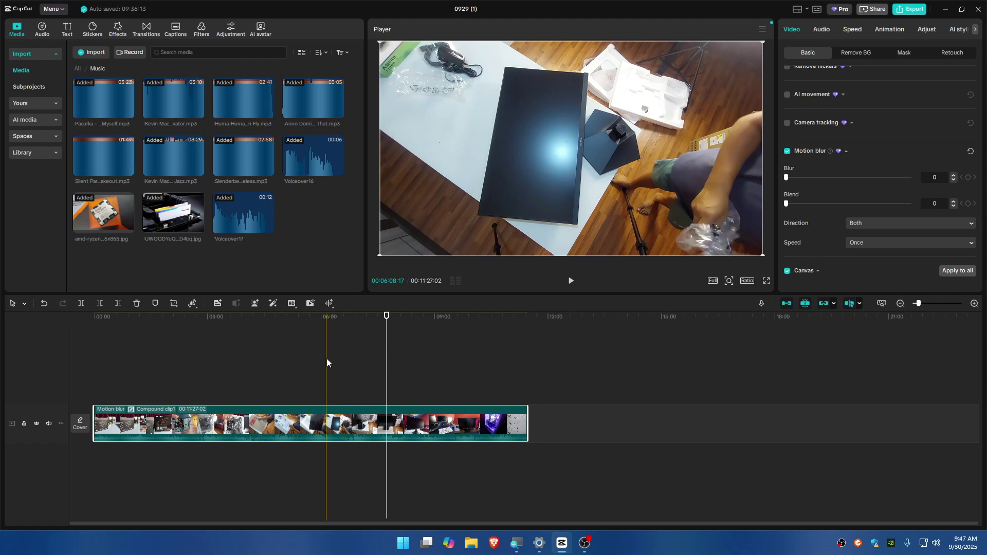
- Undo the compound clip into its sub-clips, then view the settings menu listing Version 7.1.0
{"action": "right_click", "coordinate": [345, 419]}
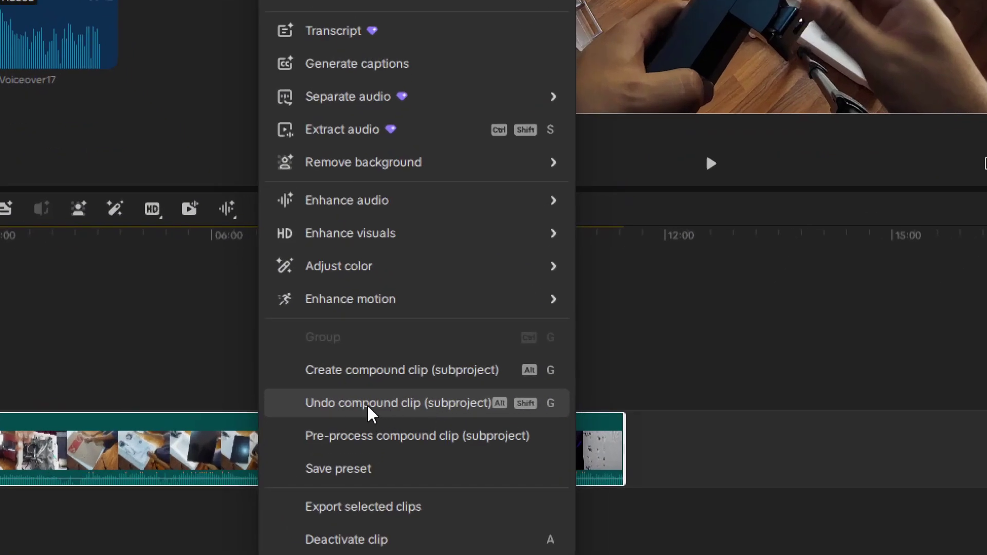
{"action": "left_click", "coordinate": [369, 405]}
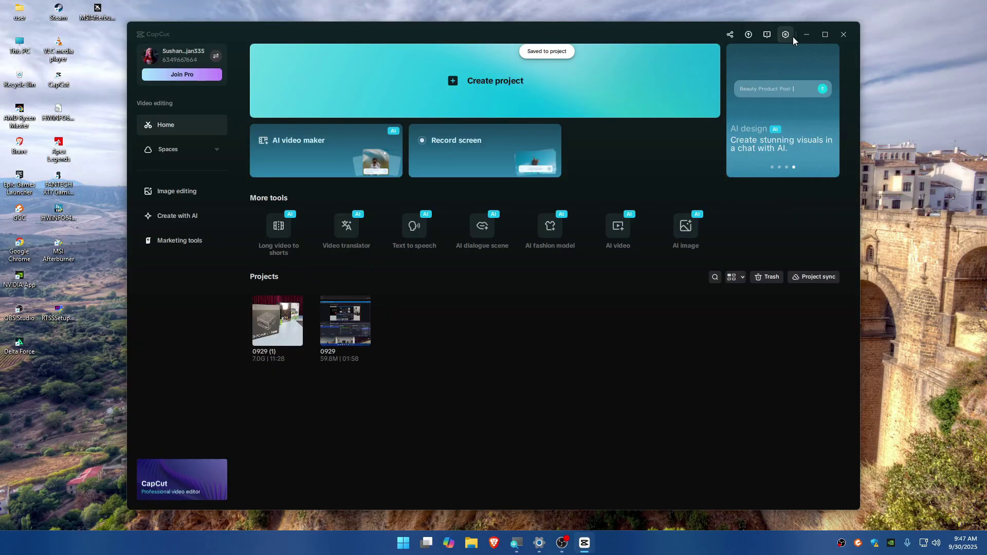
{"action": "left_click", "coordinate": [791, 35]}
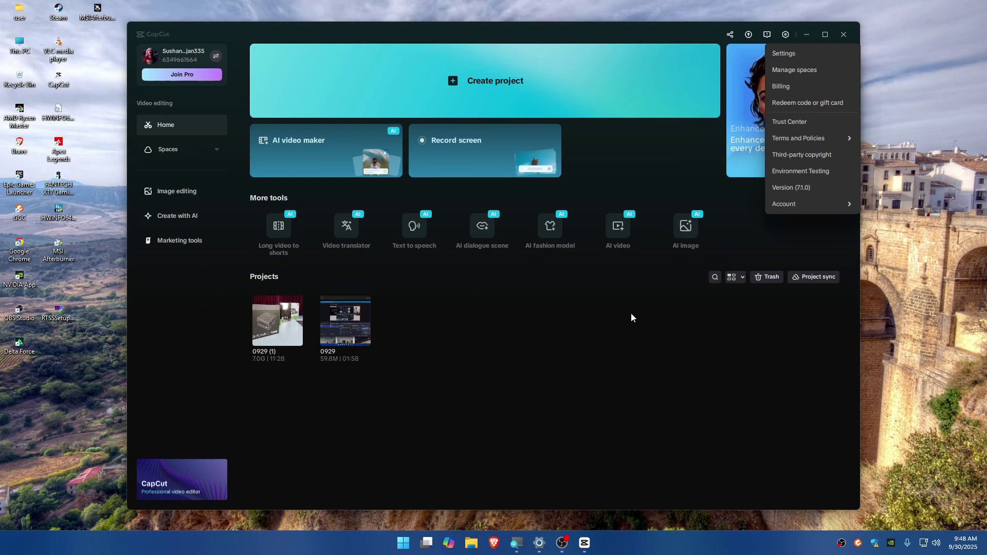
- Dismiss the settings dropdown to reveal the home screen with both 0929 projects
{"action": "left_click", "coordinate": [627, 331]}
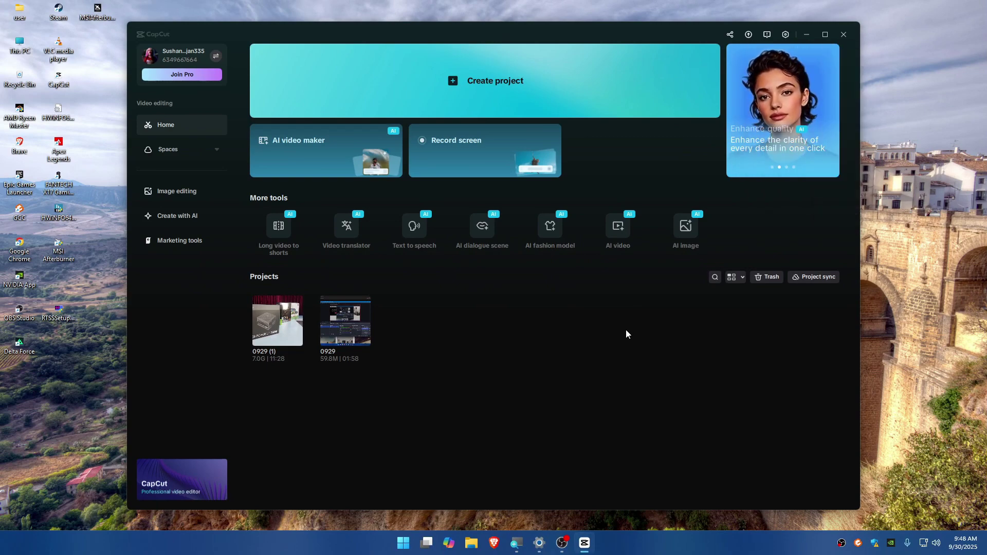